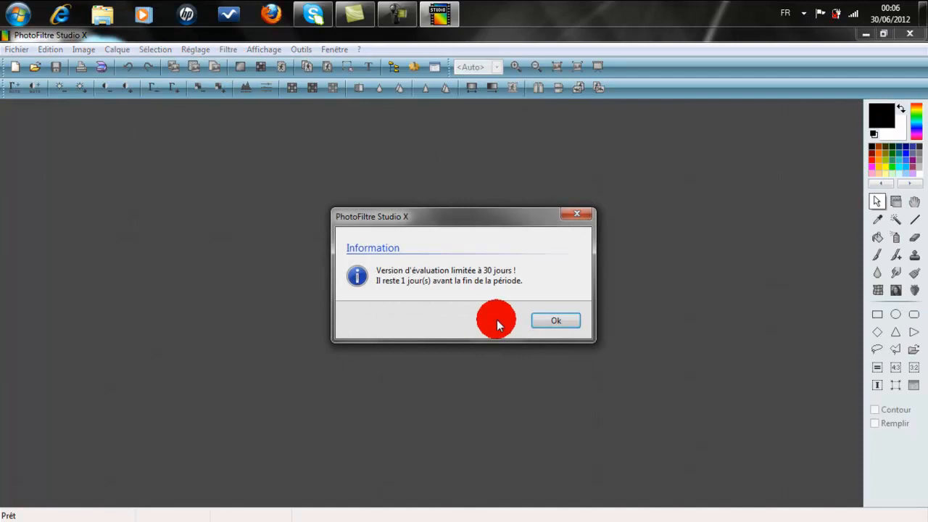
Step: Dismiss the evaluation notice and maximise the program window
left_click(540, 324)
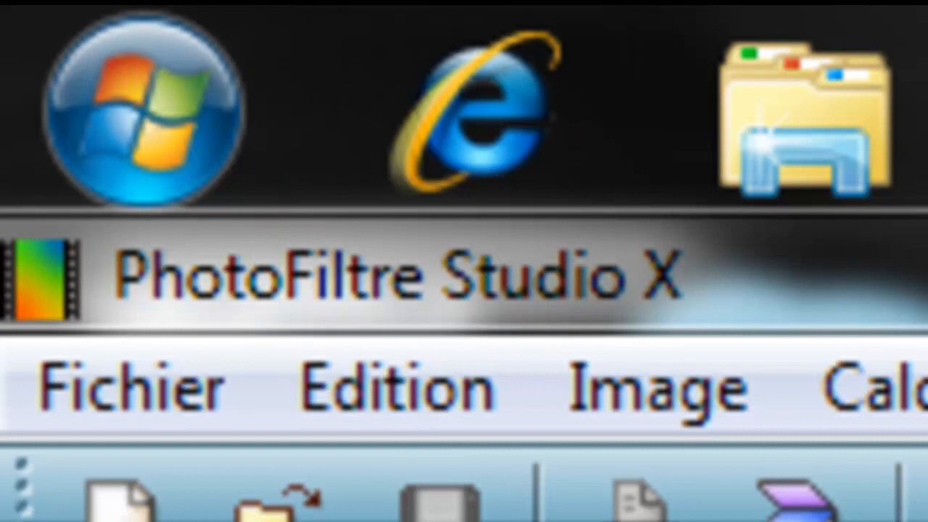
left_click_drag(798, 290, 403, 47)
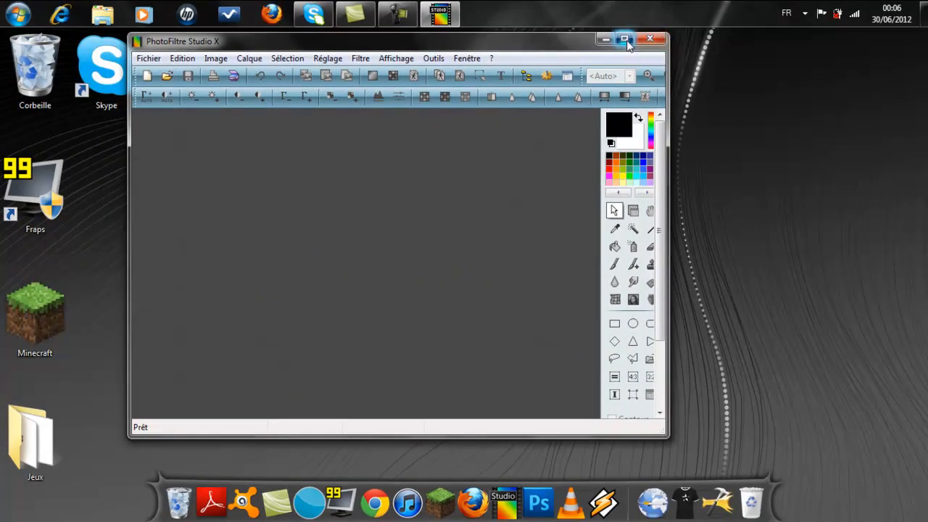
left_click(625, 39)
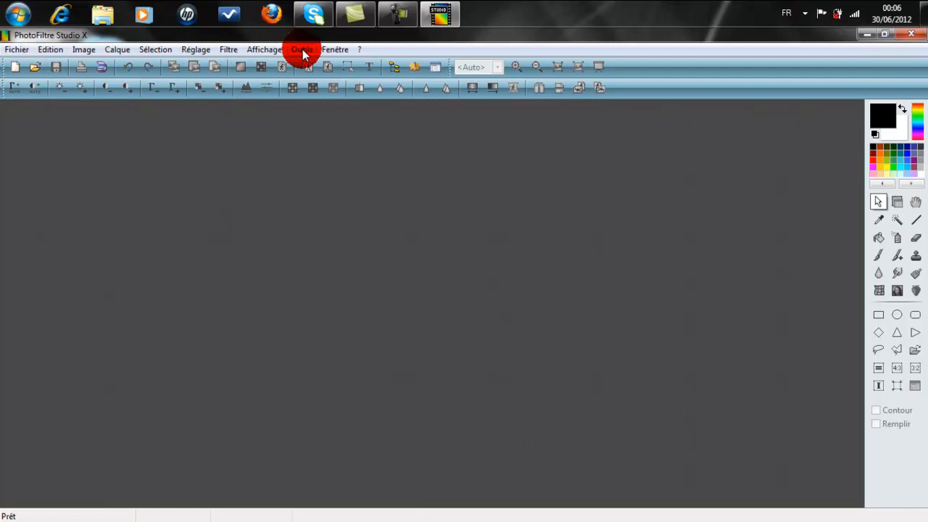
Step: Create a new 800 × 600 pixel image at 72 pixels per inch and fill its background with black
right_click(327, 128)
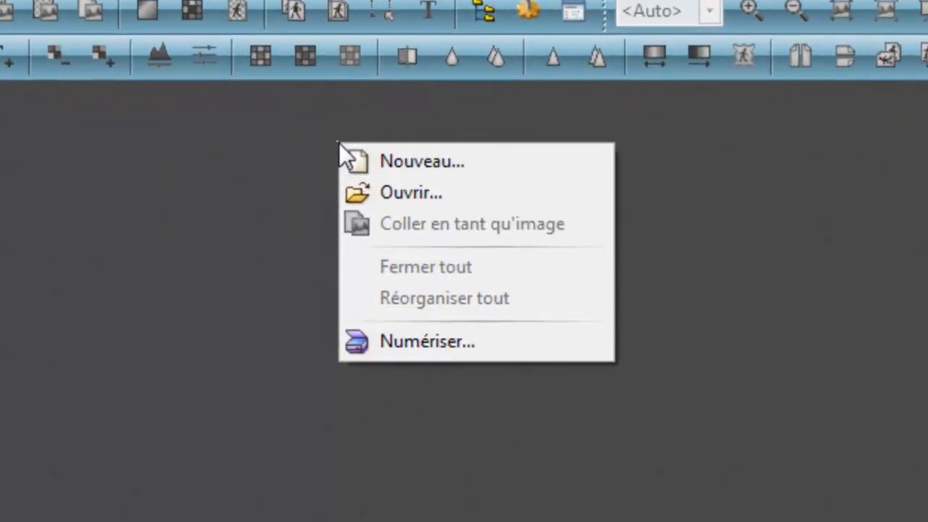
left_click(369, 160)
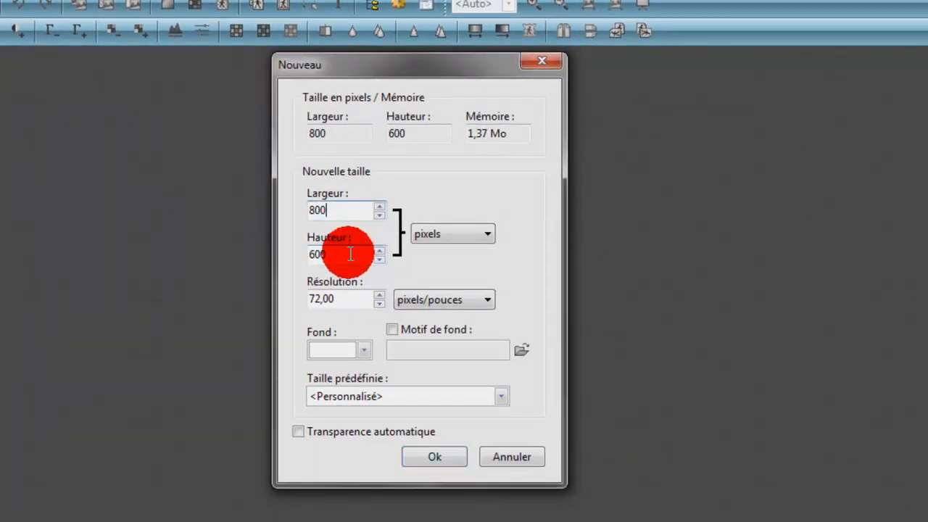
left_click(414, 453)
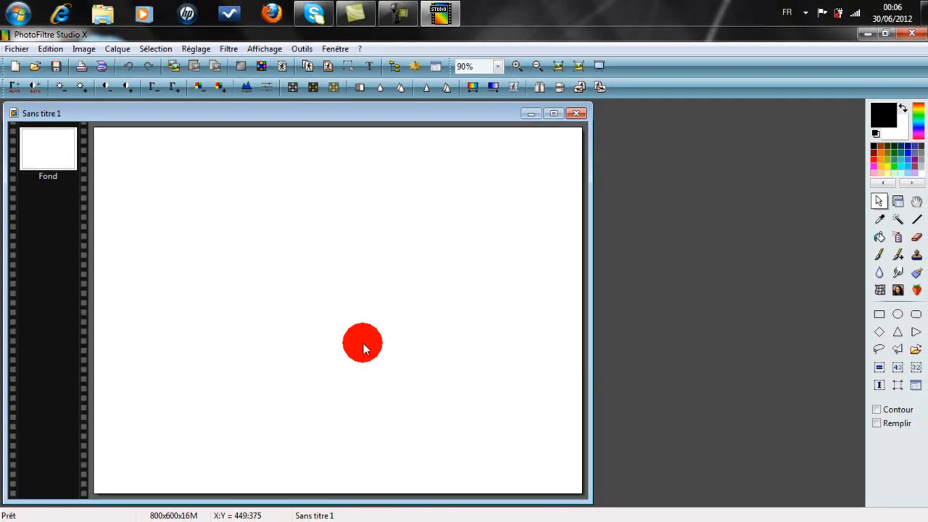
left_click(879, 236)
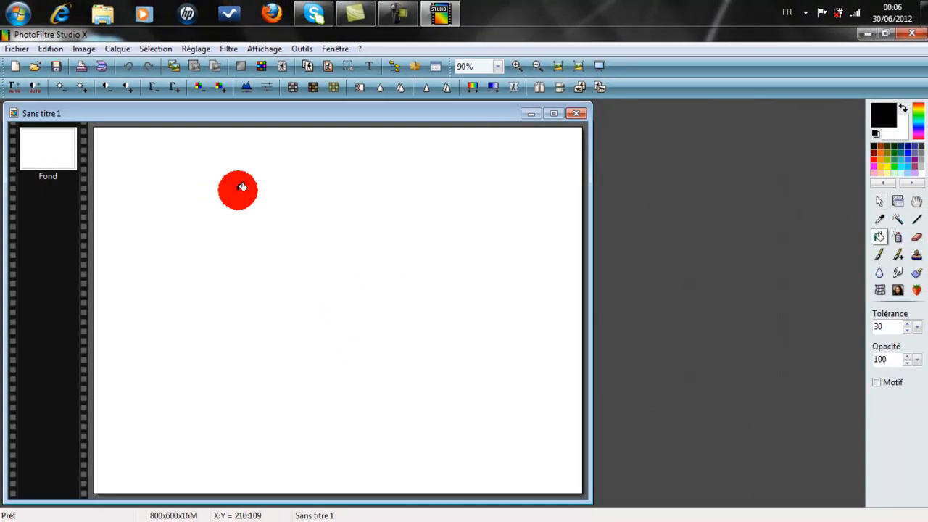
left_click(265, 189)
Step: Add the text "FRGamesCommunity" to the image in red, bold AR DESTINE at size 45
left_click(382, 76)
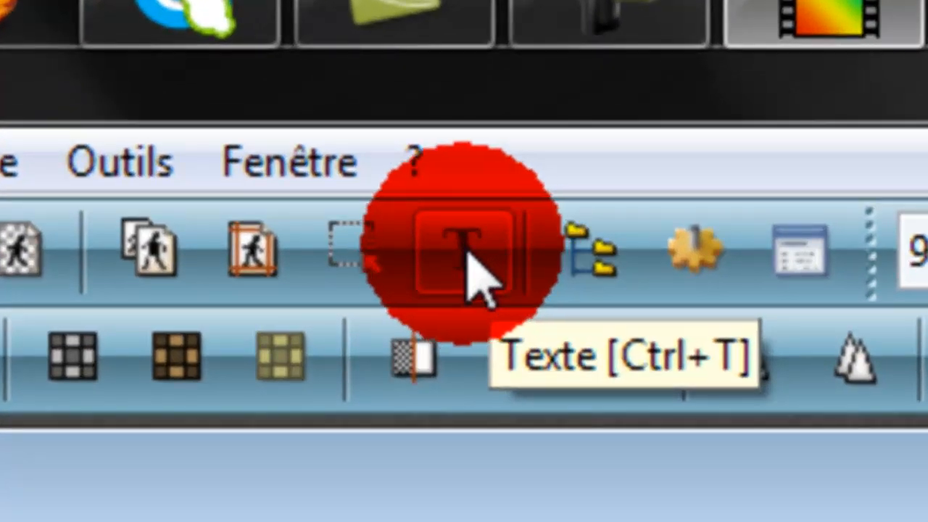
left_click(370, 66)
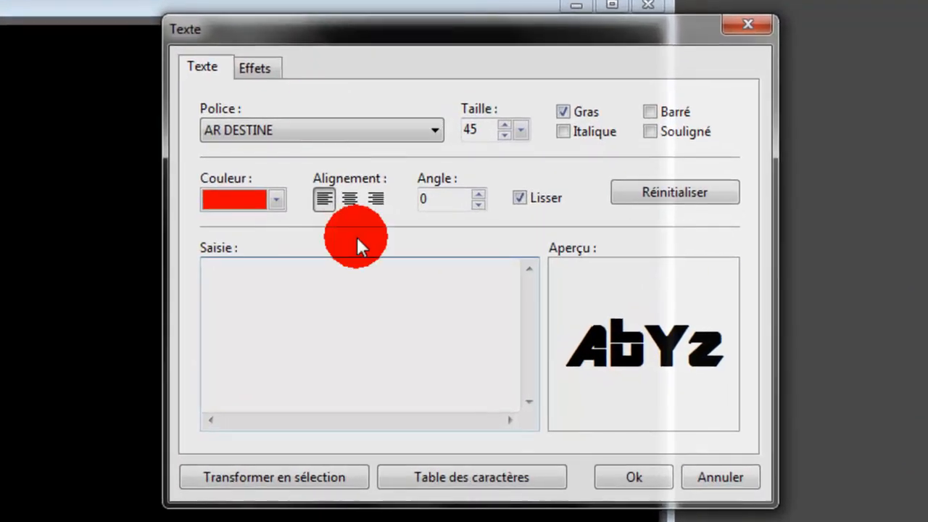
left_click(350, 262)
type("PROomos")
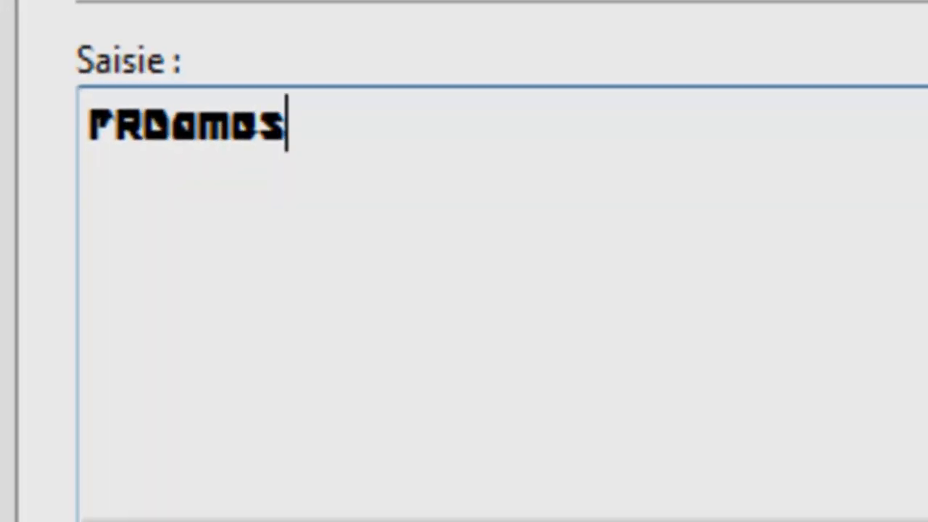
type("com")
key("BackSpace")
key("BackSpace")
key("BackSpace")
type("Community")
key("Return")
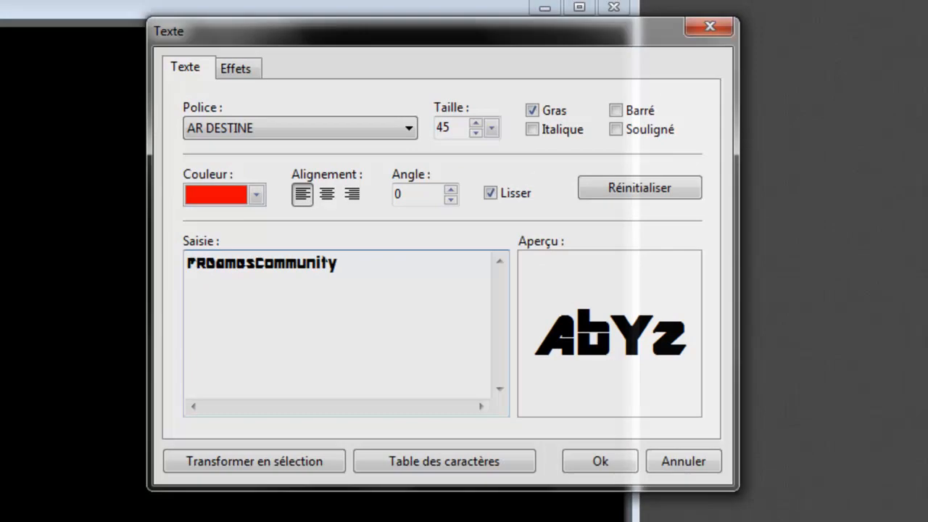
left_click(574, 461)
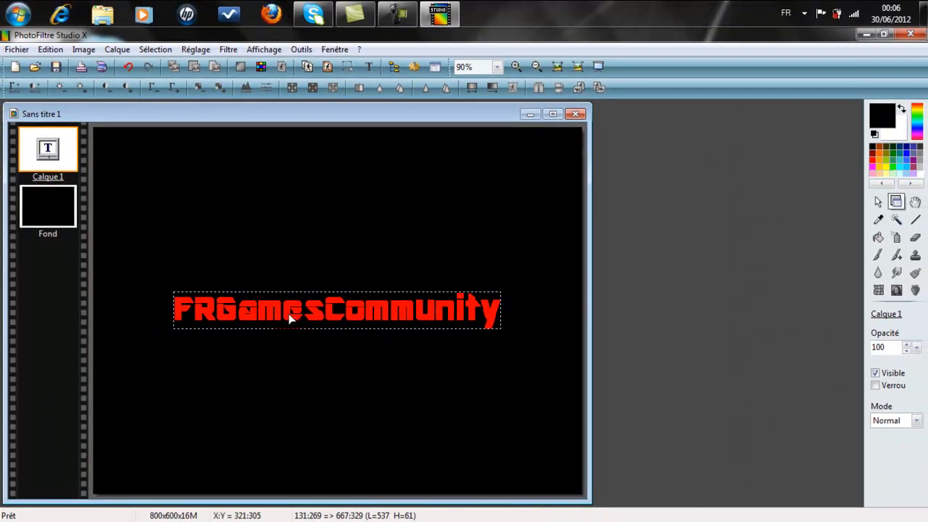
Step: Move the text into the image's upper-left corner and convert its layer to an image layer
left_click_drag(290, 319, 226, 171)
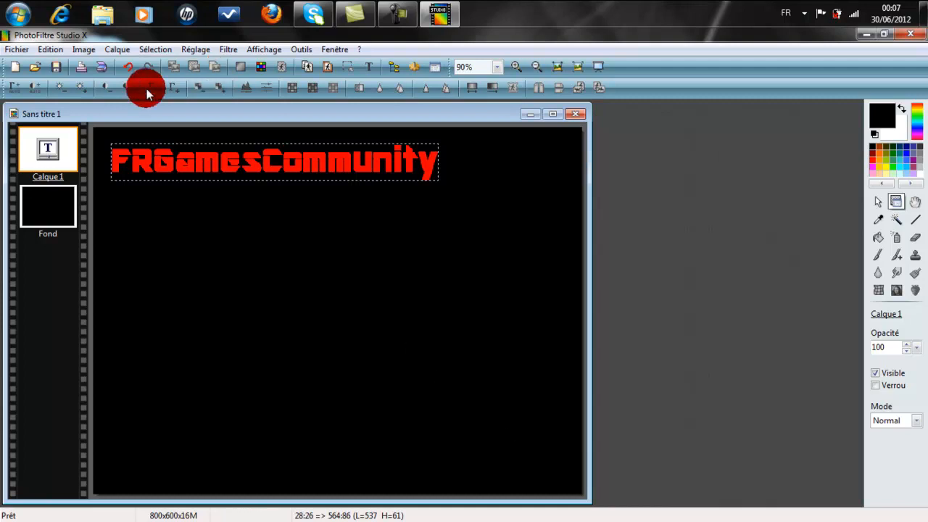
left_click_drag(269, 170, 258, 161)
left_click(258, 204)
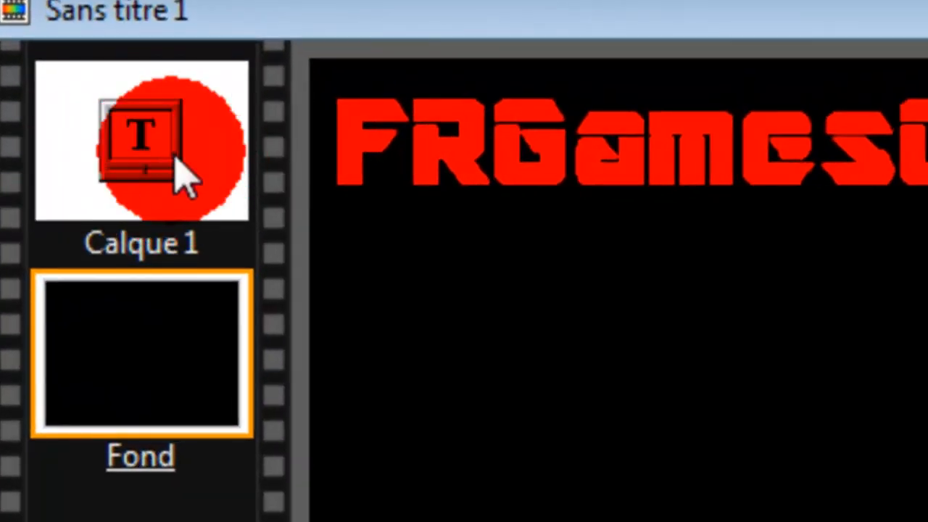
left_click(161, 124)
right_click(141, 90)
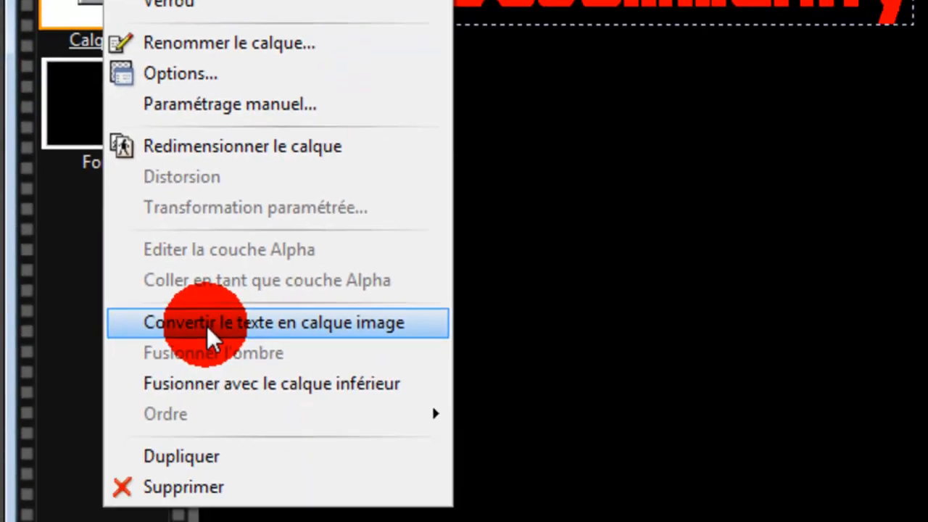
left_click(210, 337)
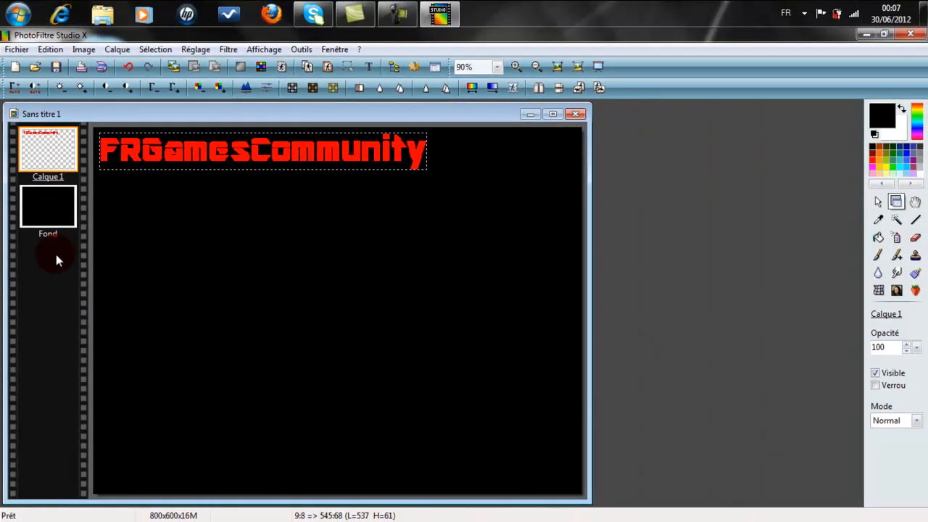
Step: Add a second "FRGamesCommunity" text near the middle of the image and convert its layer to an image layer
left_click(63, 194)
left_click(371, 66)
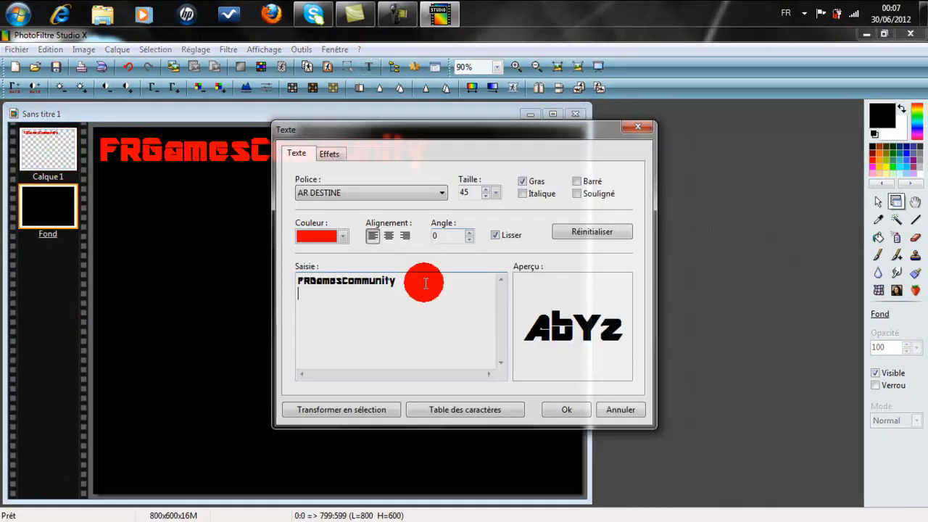
left_click(565, 408)
left_click_drag(307, 313, 344, 298)
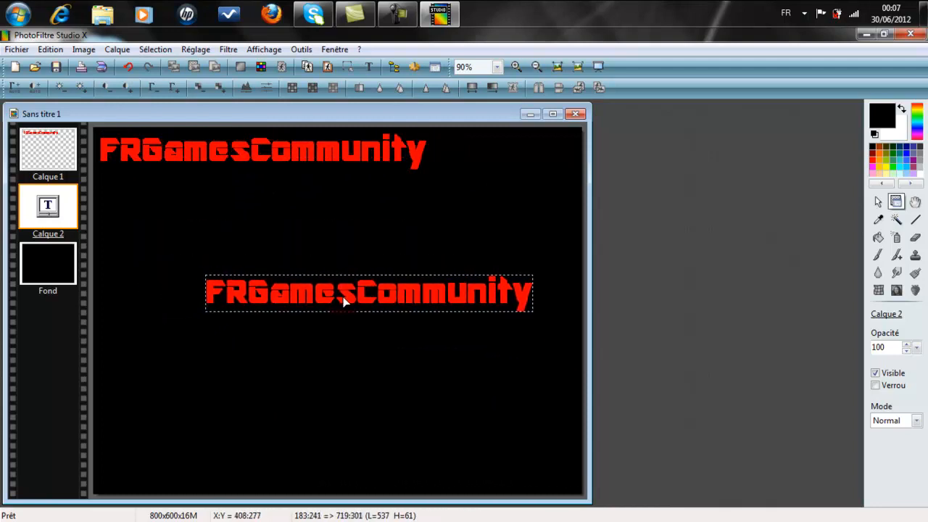
left_click(343, 339)
right_click(34, 223)
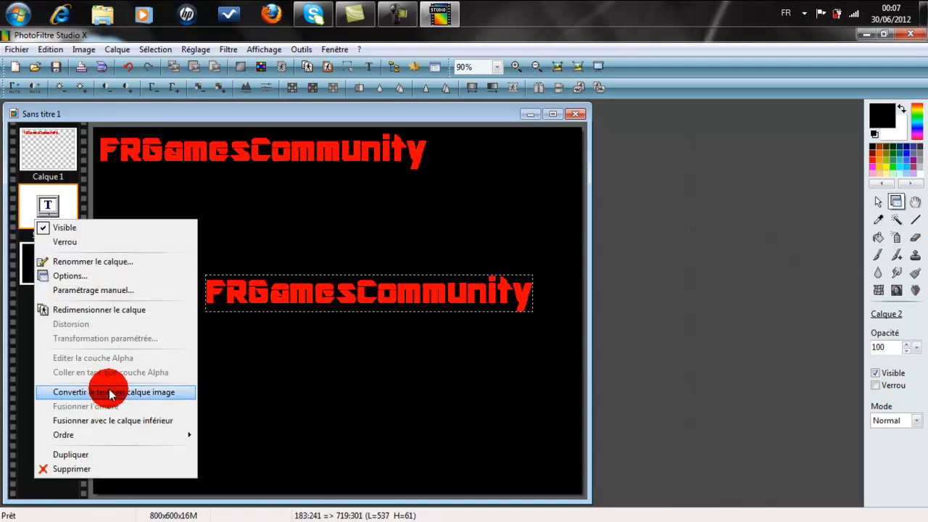
left_click(113, 392)
Step: Add a third "FRGamesCommunity" text in the image's lower-right corner and convert its layer to an image layer
left_click(359, 71)
left_click(589, 463)
left_click_drag(362, 310, 393, 475)
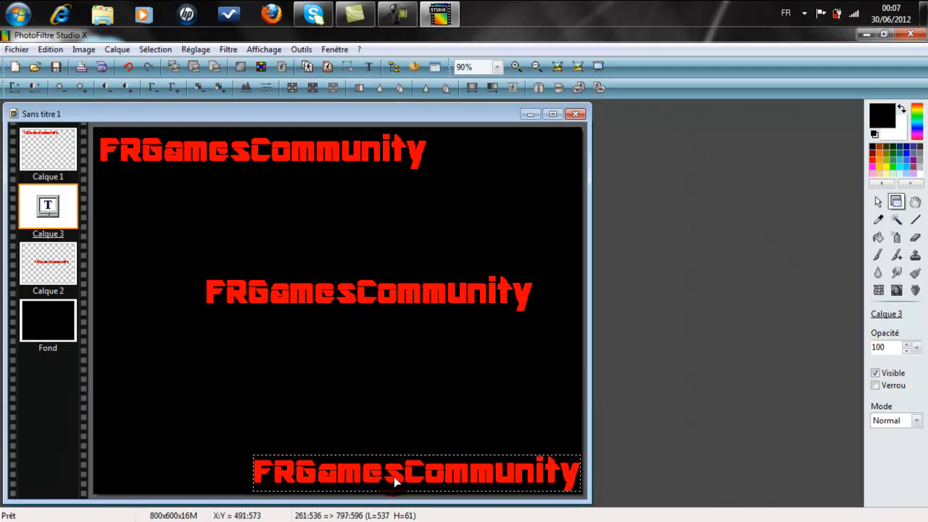
left_click(384, 395)
right_click(54, 221)
left_click(135, 391)
Step: Move the layer Calque 1 below Calque 2, directly above the background, and check the resulting layer order
left_click(59, 252)
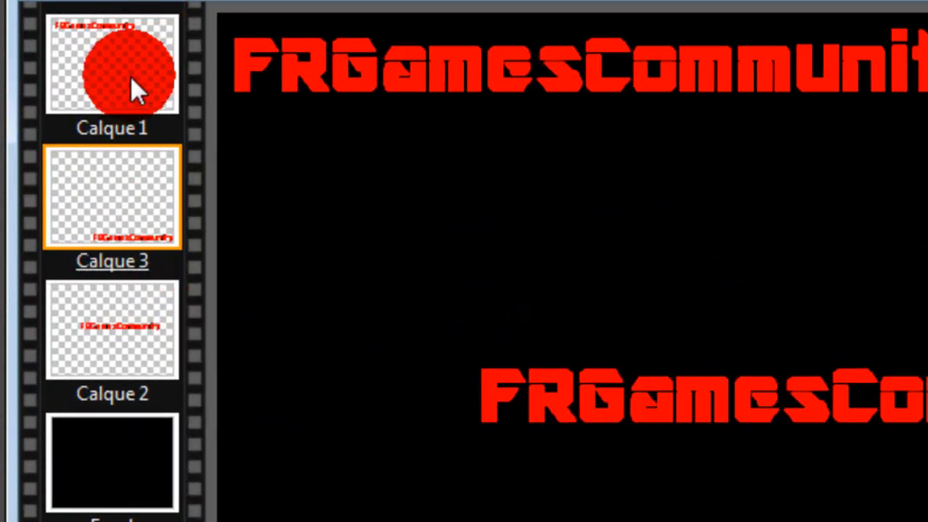
left_click(91, 30)
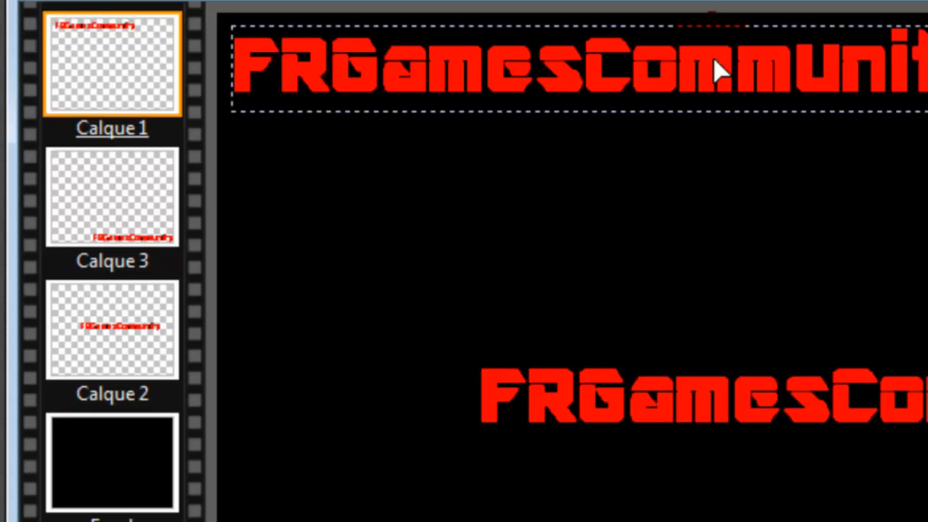
left_click_drag(181, 69, 126, 332)
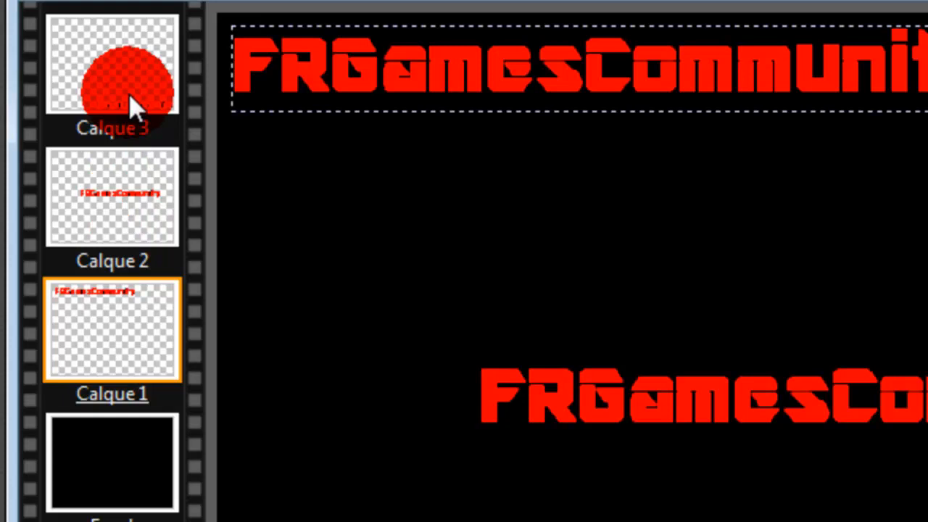
left_click(161, 212)
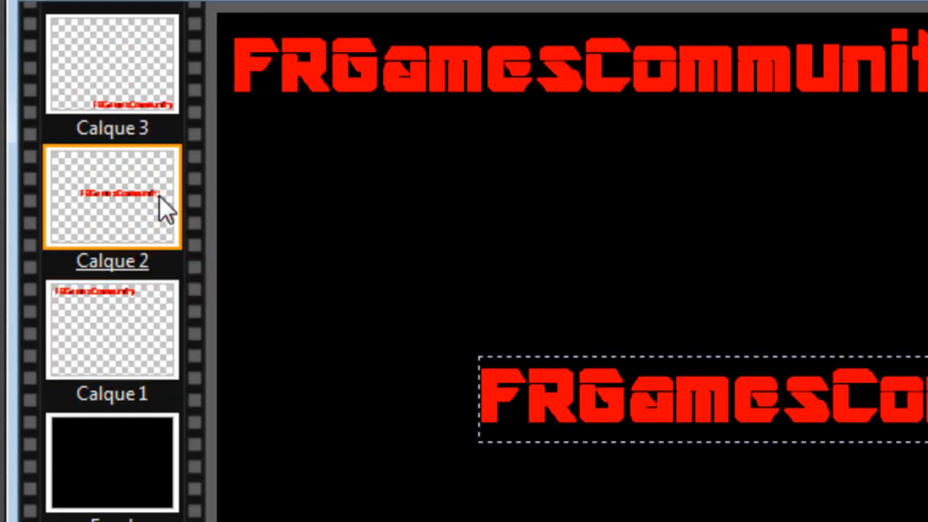
left_click(145, 108)
left_click(144, 310)
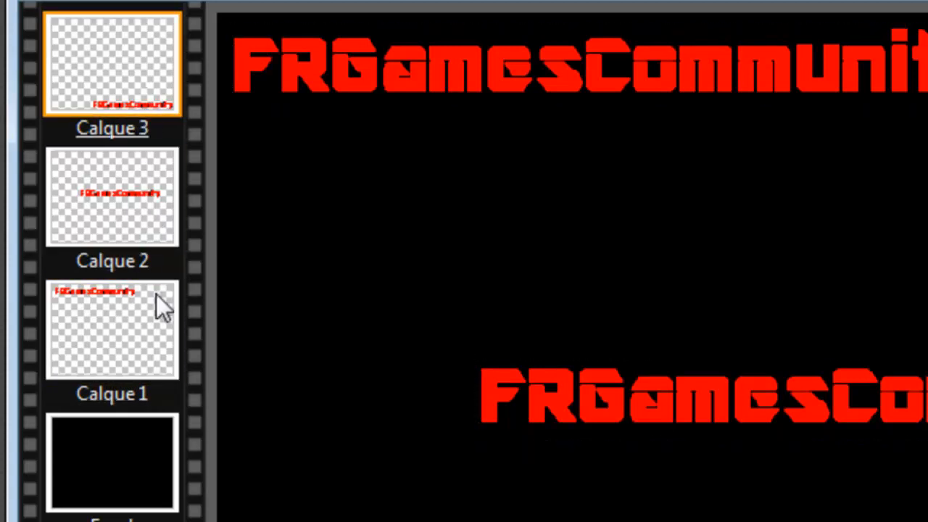
left_click(161, 444)
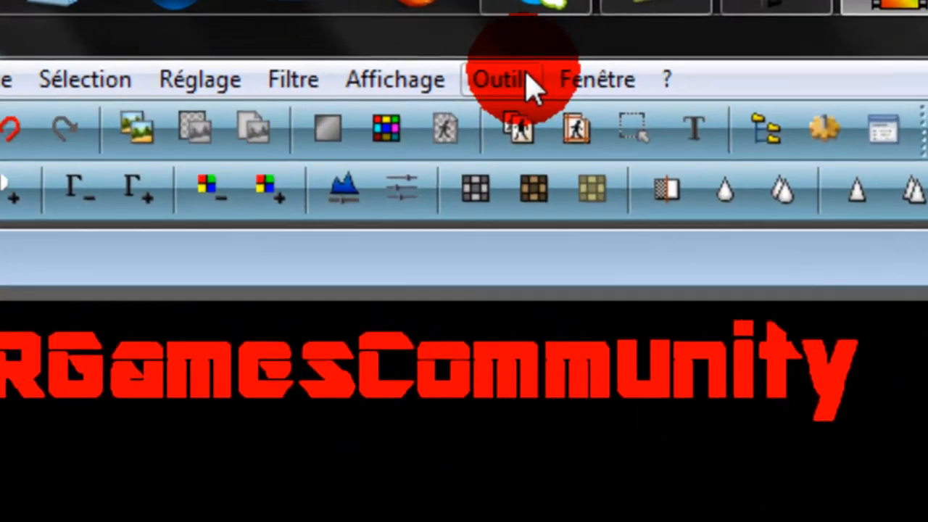
Step: Open the animated GIF settings and set a duration of 90 hundredths of a second for all images
left_click(526, 80)
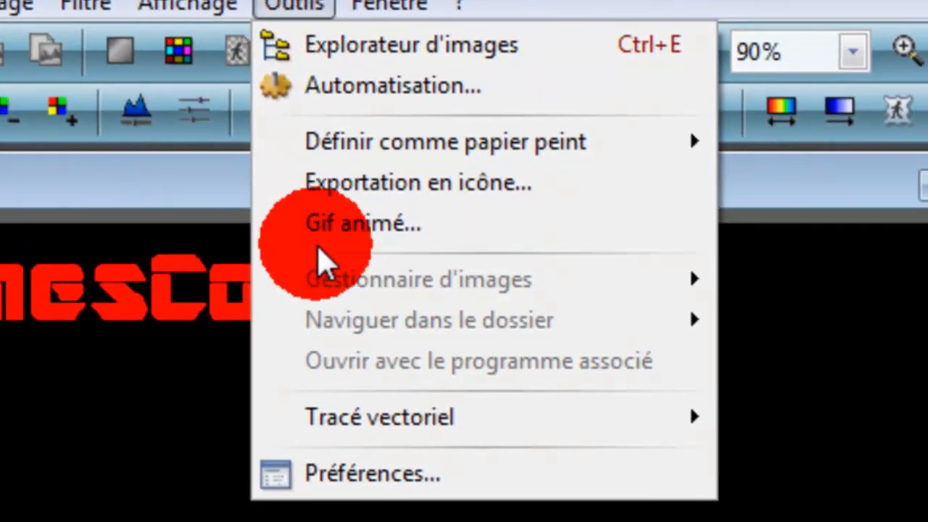
left_click(360, 223)
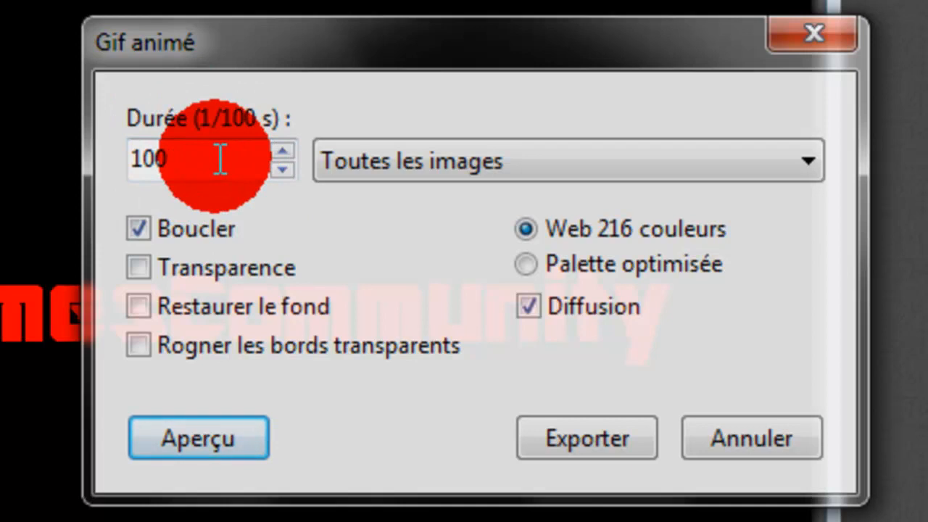
left_click_drag(220, 159, 22, 149)
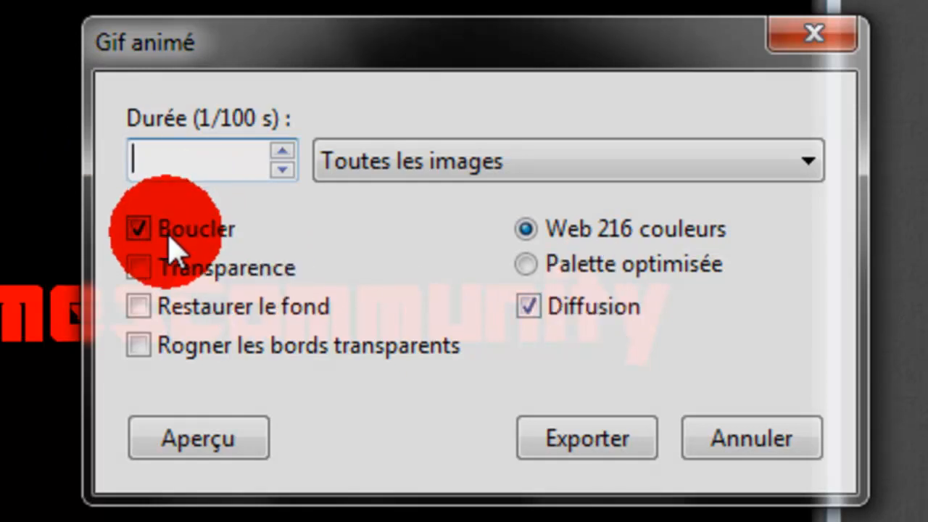
type("90")
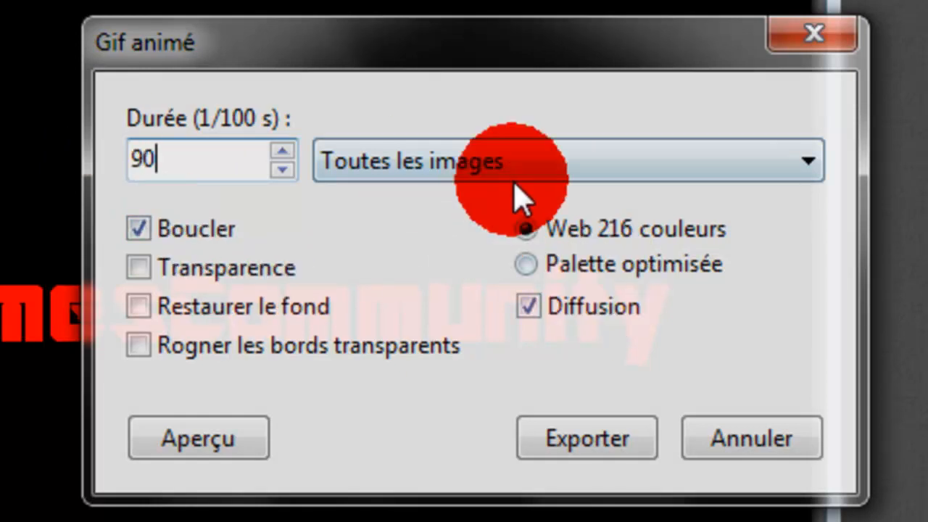
left_click(490, 170)
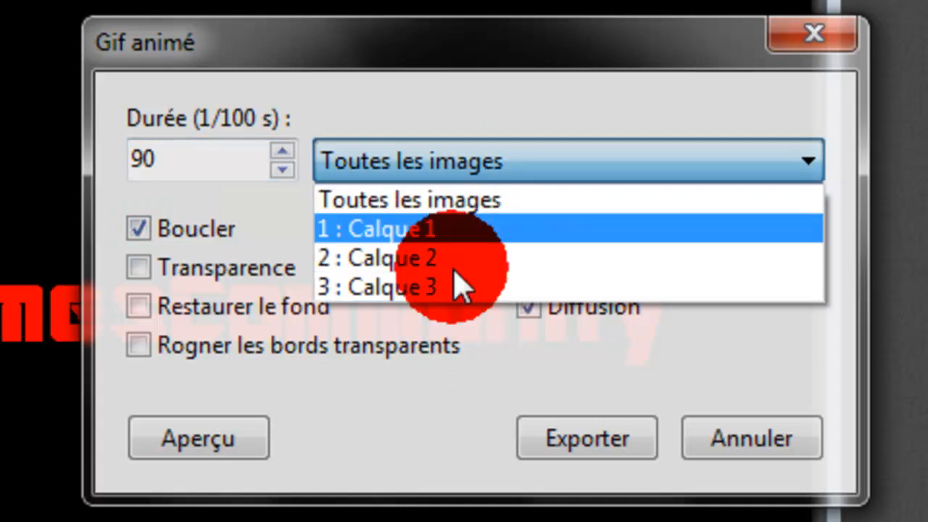
left_click(435, 199)
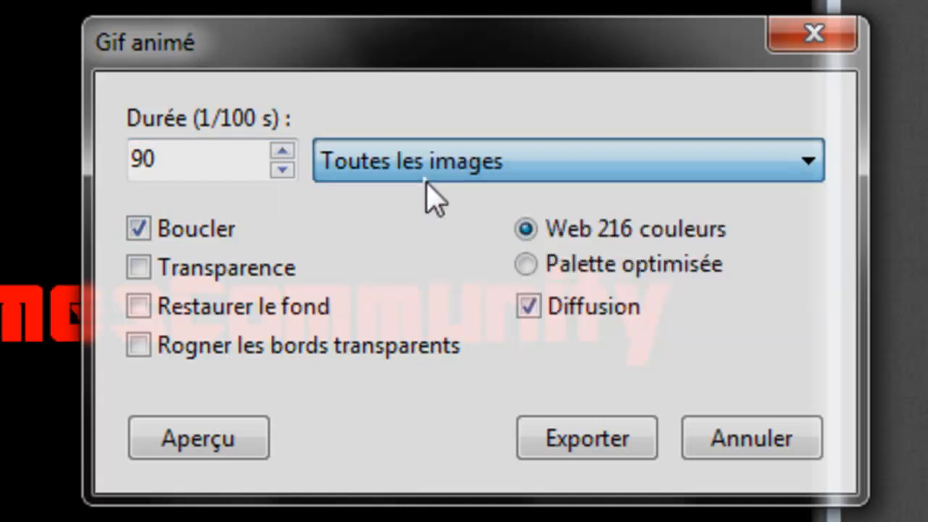
Step: Set the GIF to the optimised palette without looping and preview the animation
left_click(527, 265)
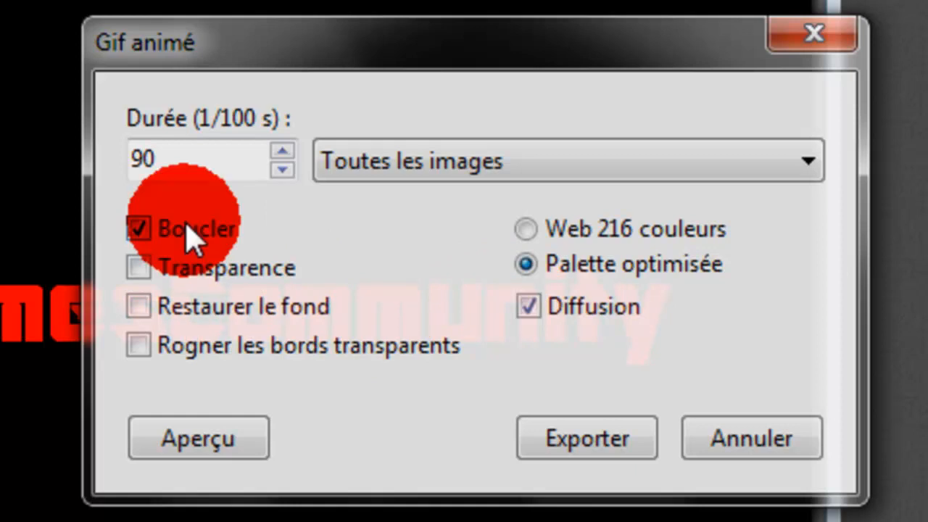
left_click(139, 228)
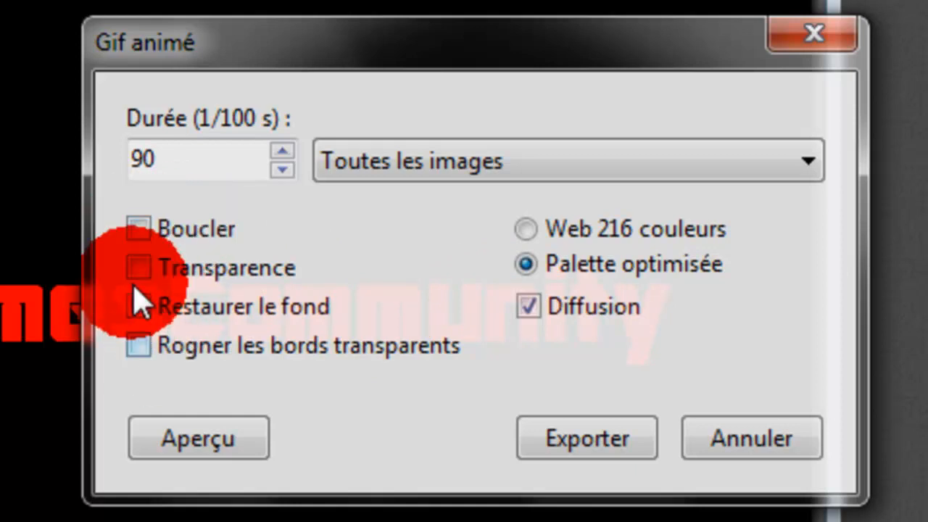
left_click(192, 440)
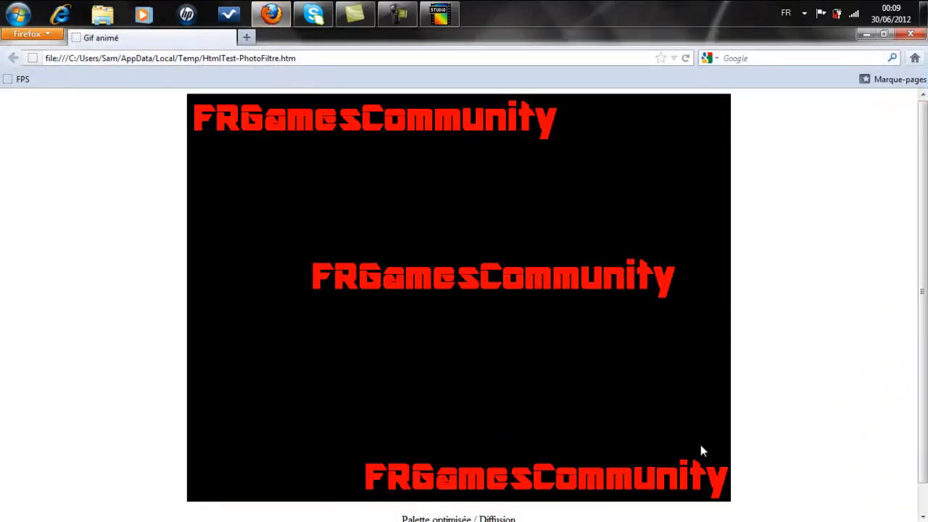
Step: Enable looping (Boucler) for the animated GIF, preview the animation again and close the preview
left_click(911, 34)
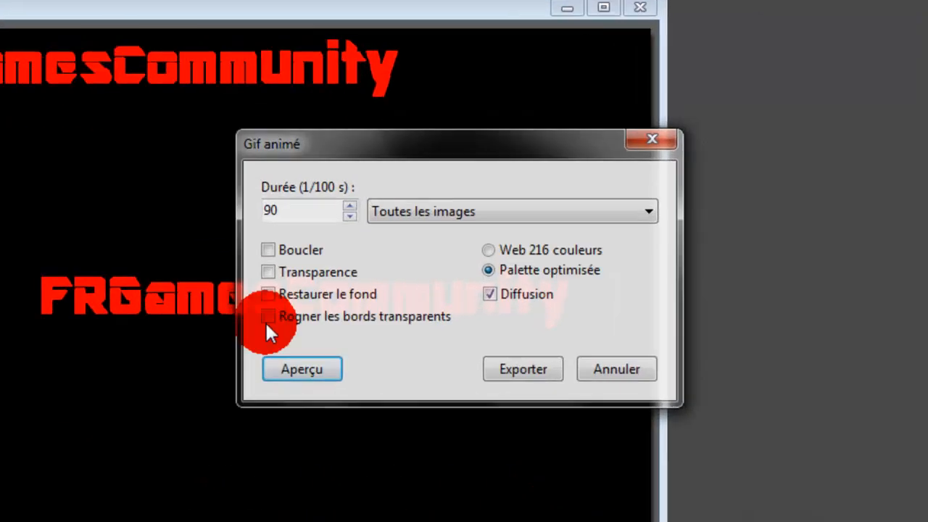
left_click(330, 260)
left_click(200, 407)
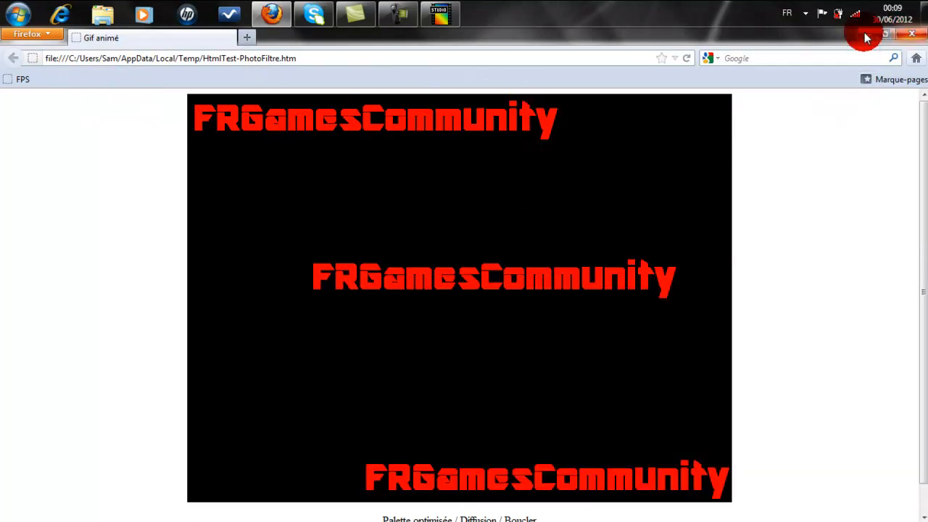
left_click(918, 30)
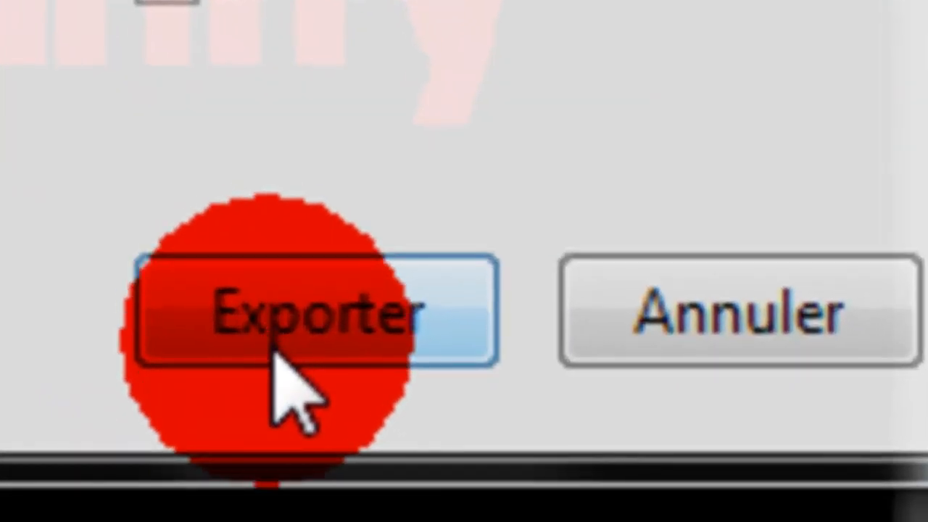
Step: Start exporting the animated GIF, keeping the Images folder as destination and GIF as file type
left_click(274, 353)
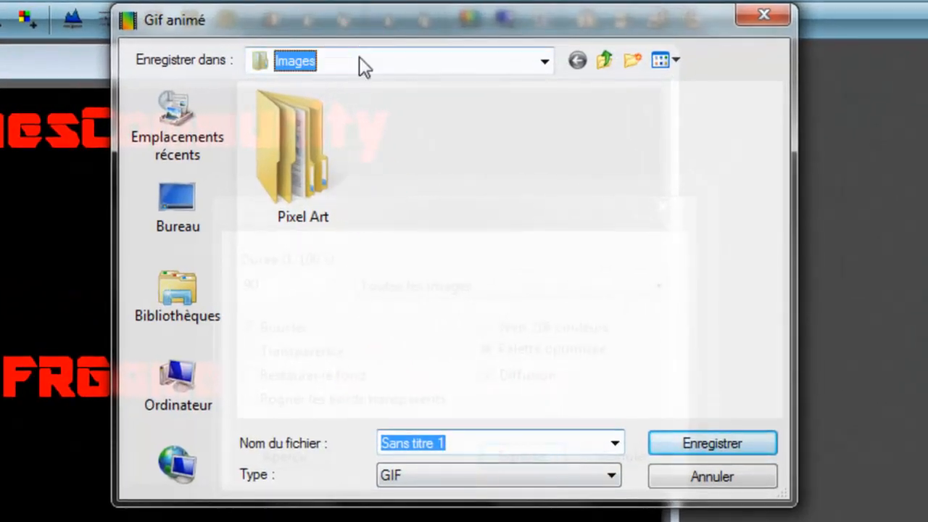
left_click(358, 56)
left_click(507, 443)
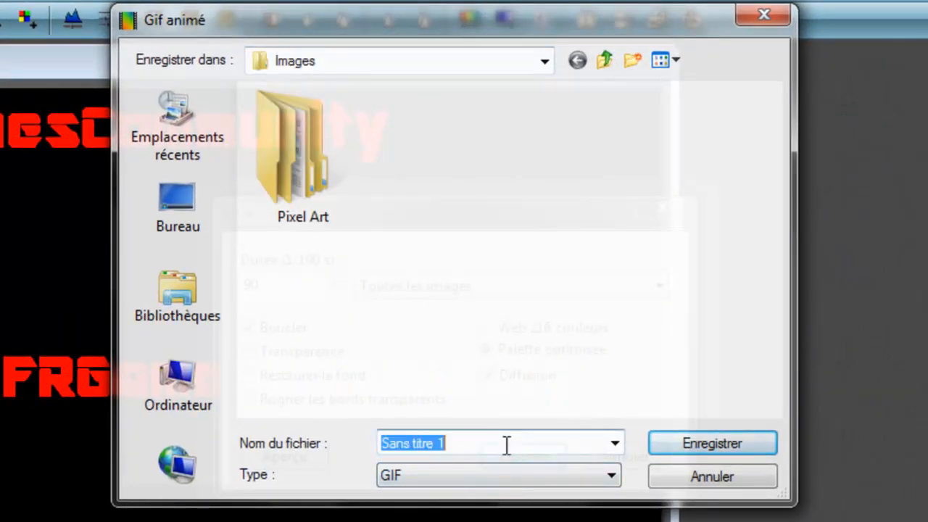
left_click(410, 475)
left_click(390, 475)
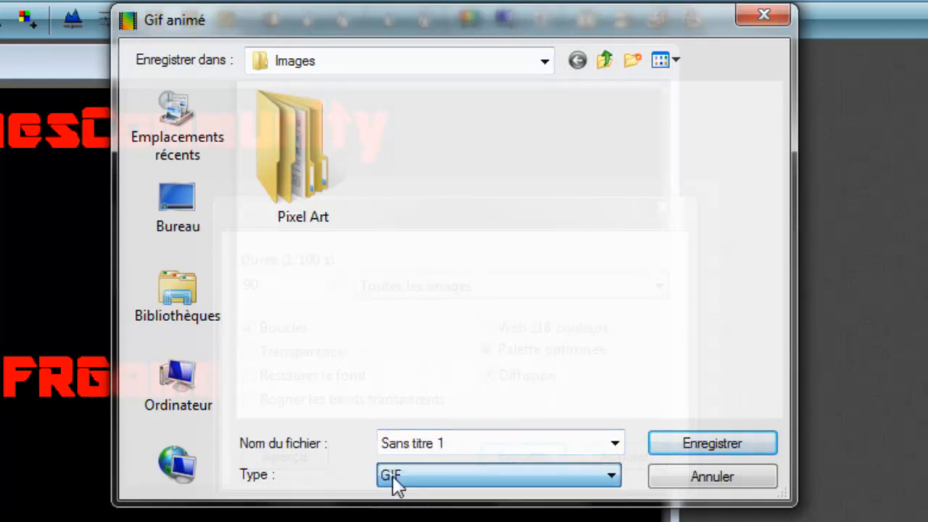
left_click(395, 496)
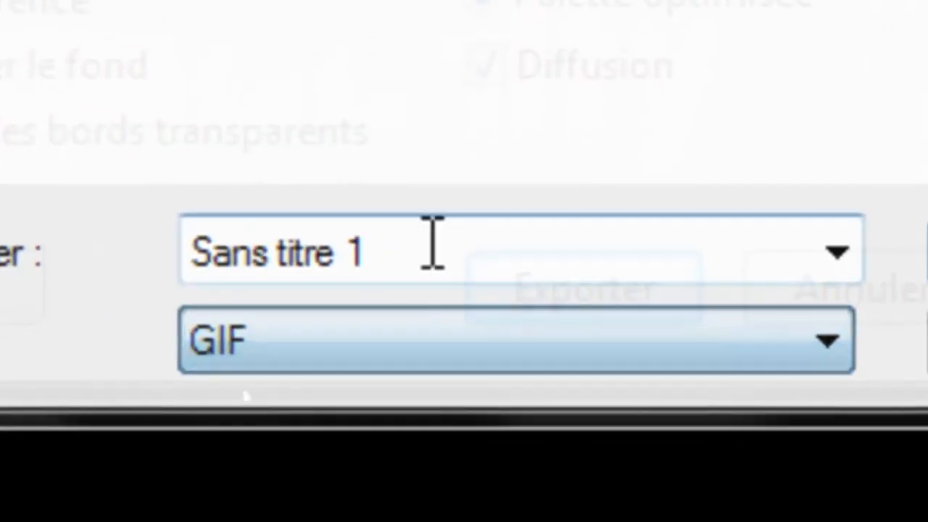
Step: Name the exported file "FGC Gif. Tuto" and save it
key("ctrl+a")
key("BackSpace")
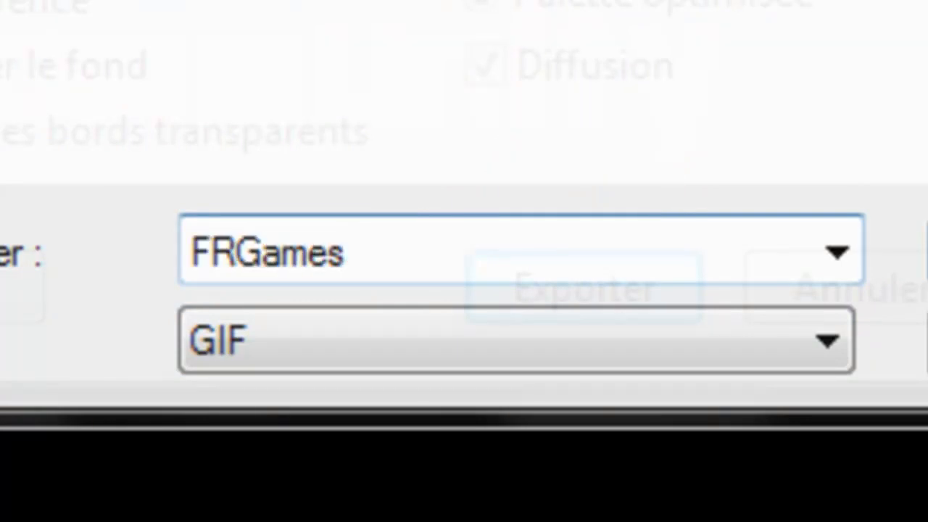
key("BackSpace")
key("BackSpace")
key("BackSpace")
key("BackSpace")
type("GC Gif")
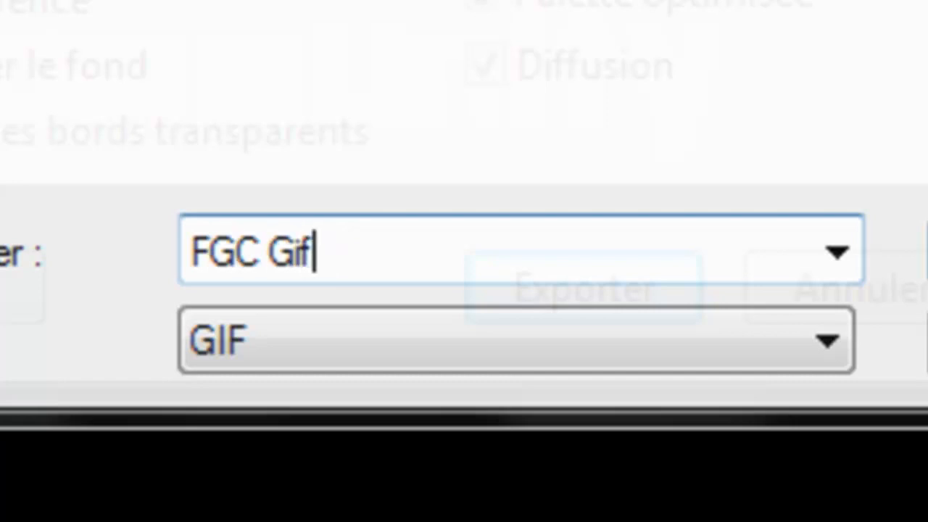
type("uto")
key("Return")
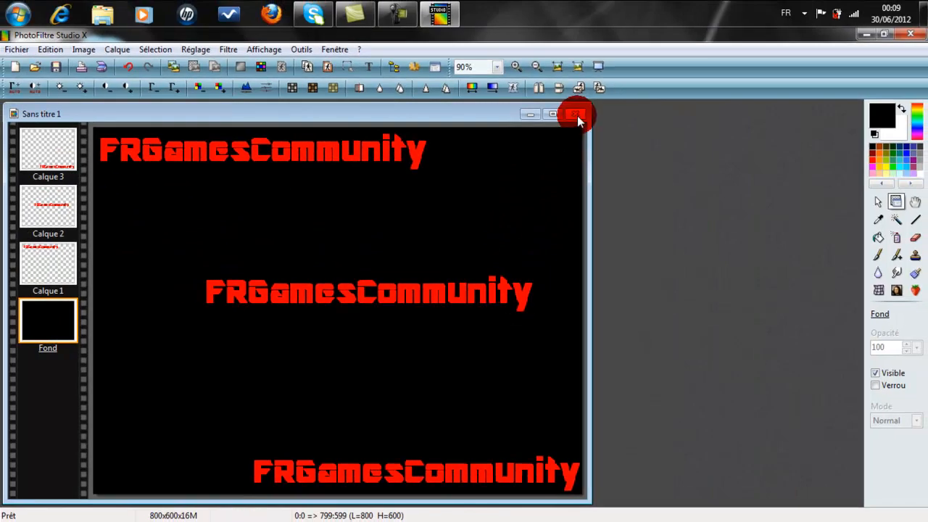
Step: Close the image Sans titre 1 without saving it and exit PhotoFiltre Studio X
left_click(577, 116)
left_click(490, 320)
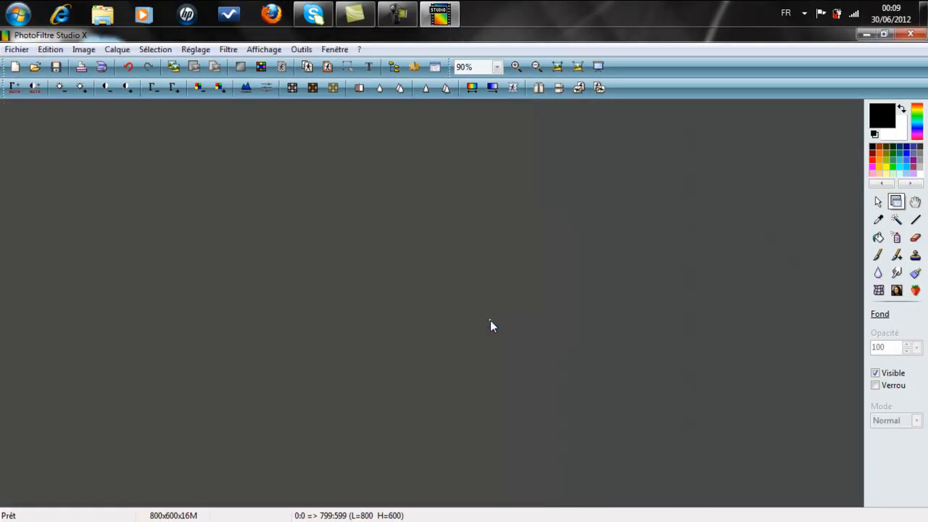
left_click(912, 36)
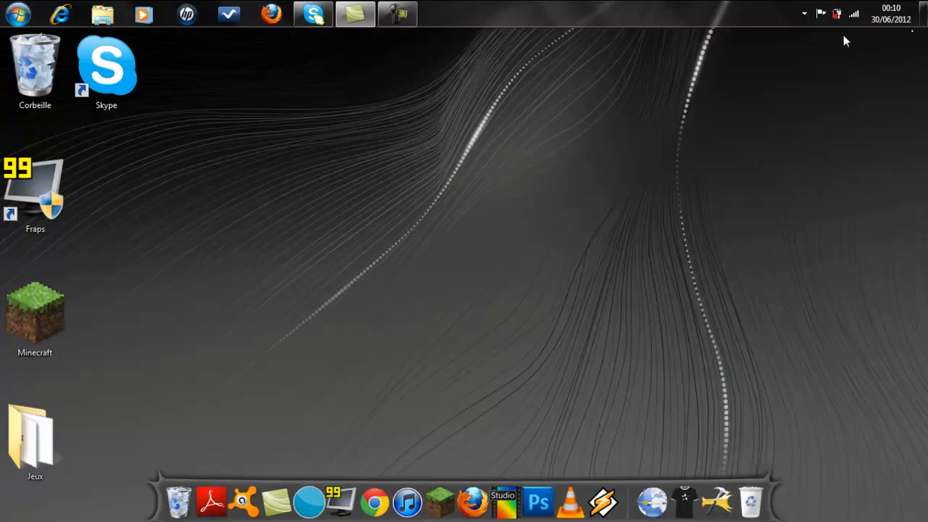
Step: Switch to Windows Explorer and open the Images folder inside the personal folder of the Documents library
left_click(102, 16)
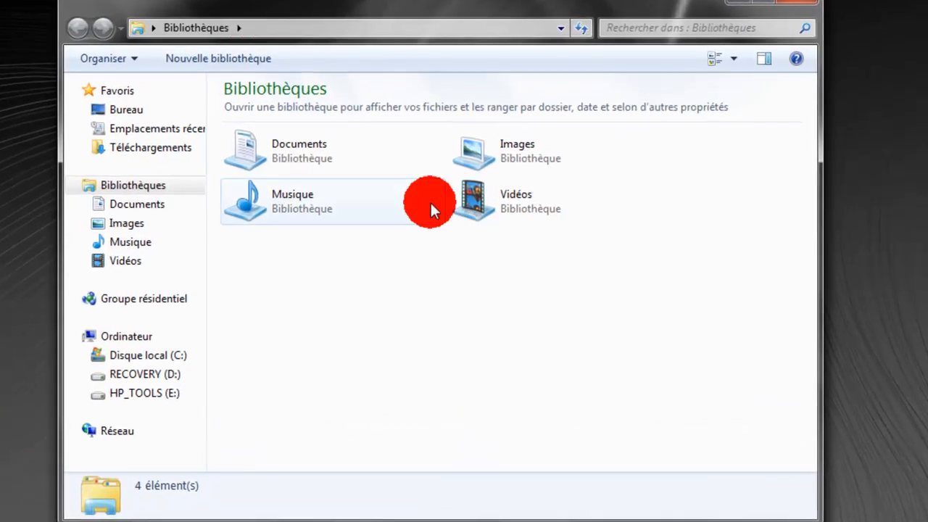
double_click(315, 145)
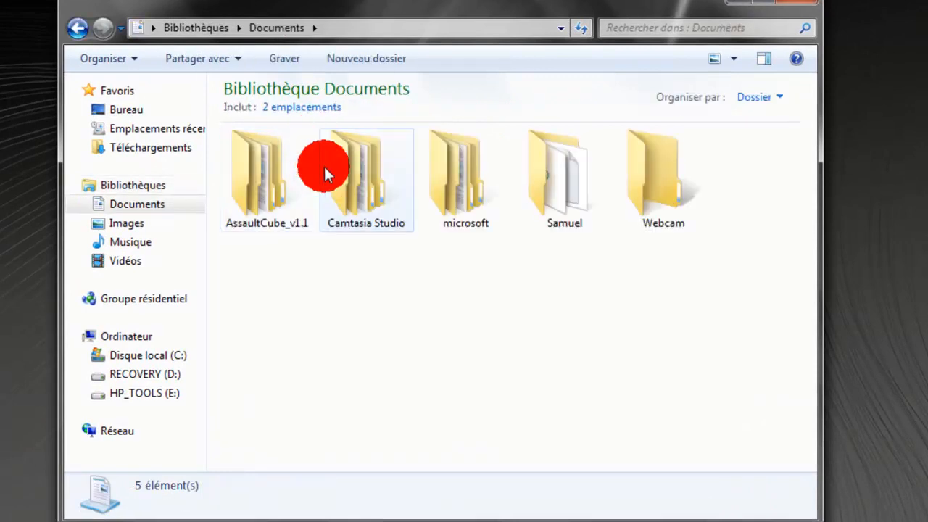
double_click(536, 173)
left_click(276, 183)
double_click(277, 184)
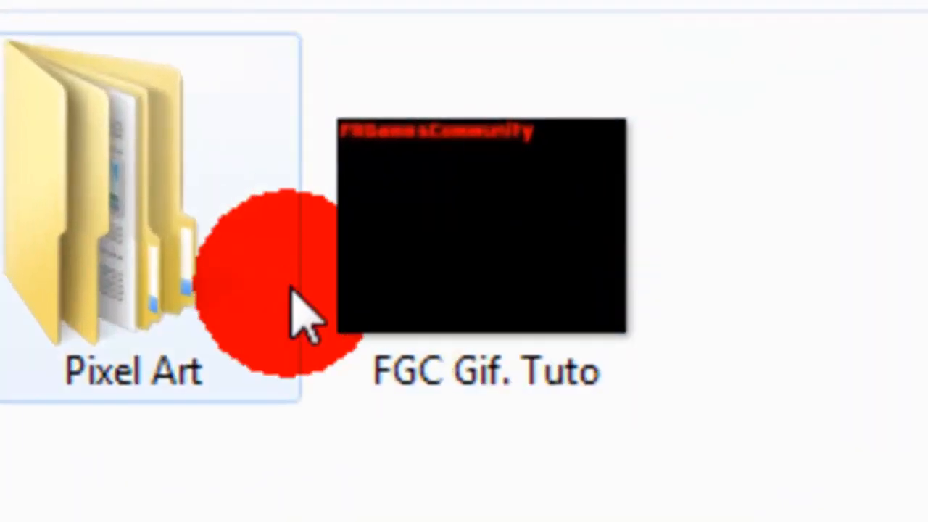
Step: Open the exported file FGC Gif. Tuto in Internet Explorer to check the animation, and close the browser window
left_click_drag(714, 388, 348, 1)
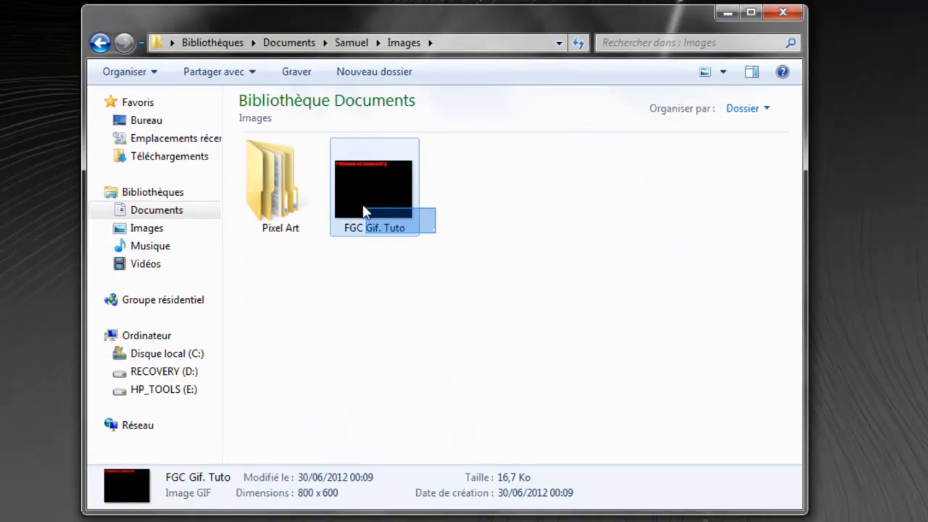
mouse_move(337, 131)
left_mouse_down()
mouse_move(318, 134)
mouse_move(329, 132)
left_mouse_up()
double_click(366, 159)
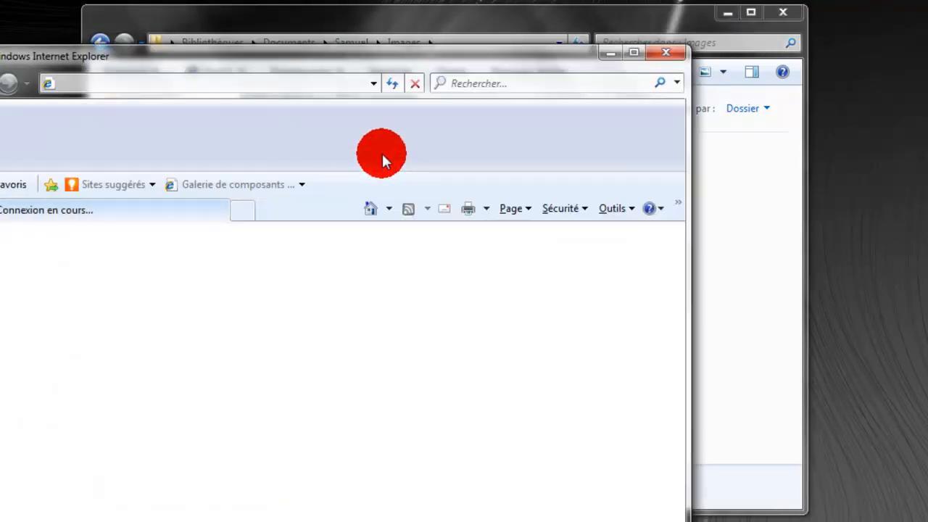
left_click_drag(434, 59, 415, 24)
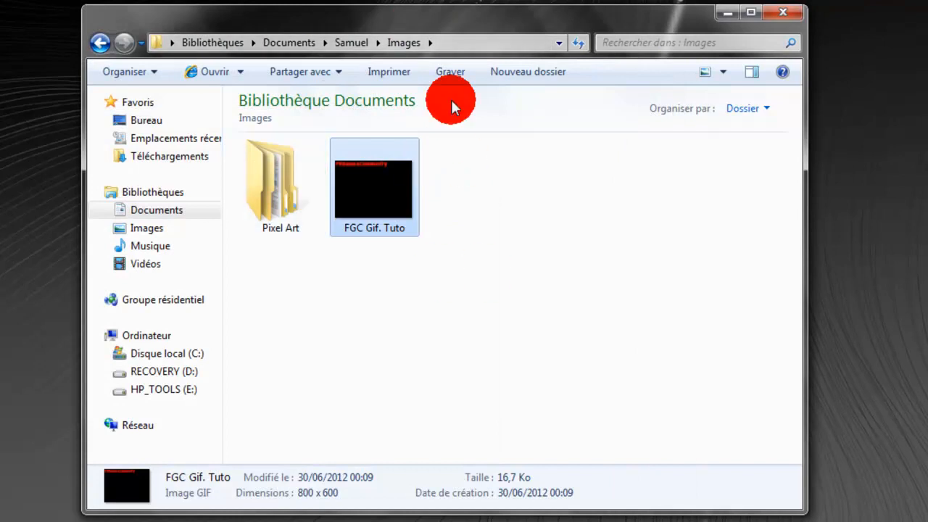
left_click(476, 195)
left_click_drag(380, 199, 371, 222)
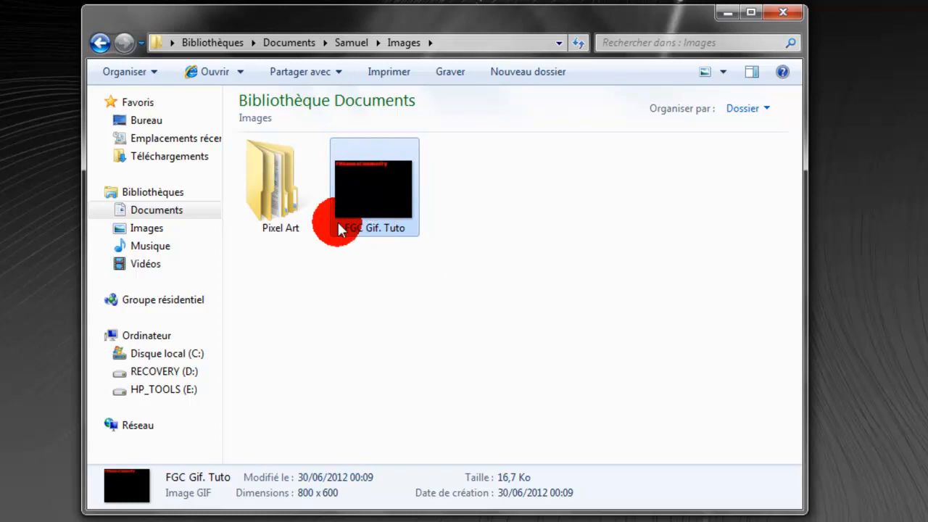
left_click(485, 210)
left_click_drag(425, 203, 503, 204)
left_click_drag(381, 190, 468, 200)
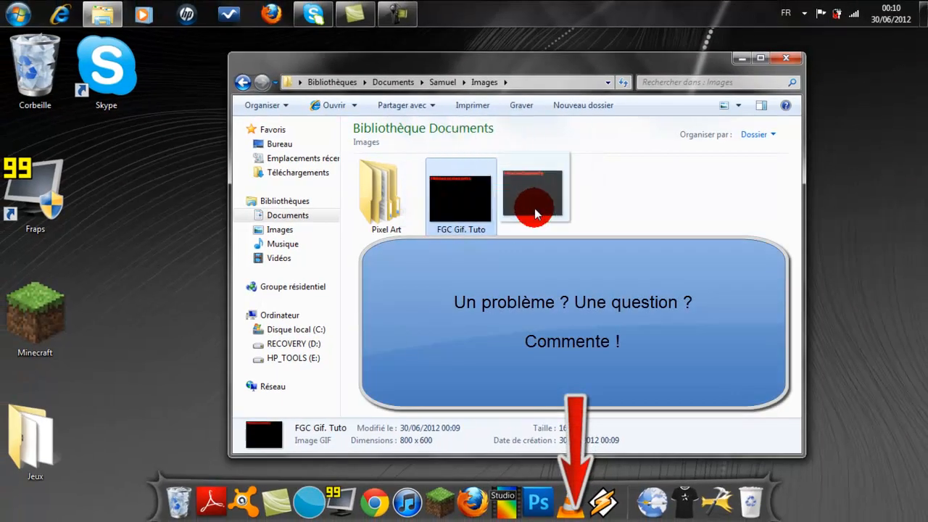
left_click_drag(534, 213, 471, 213)
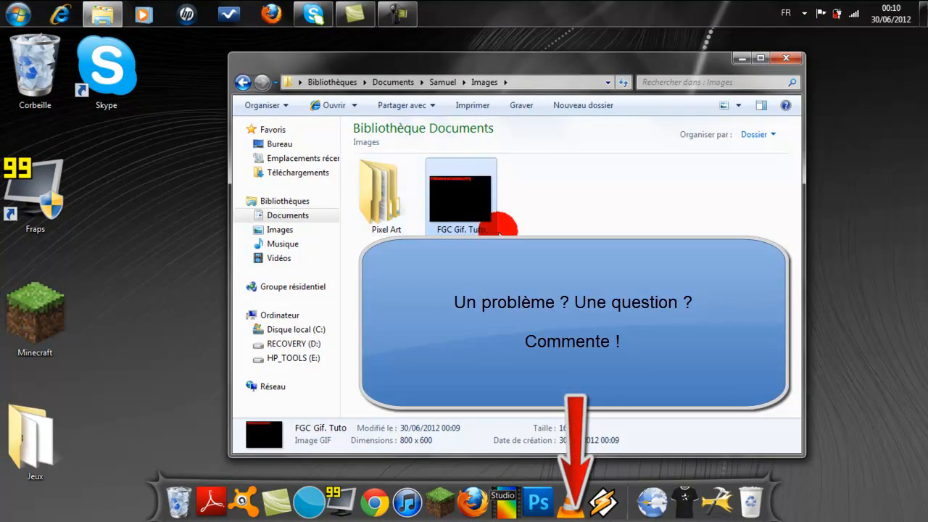